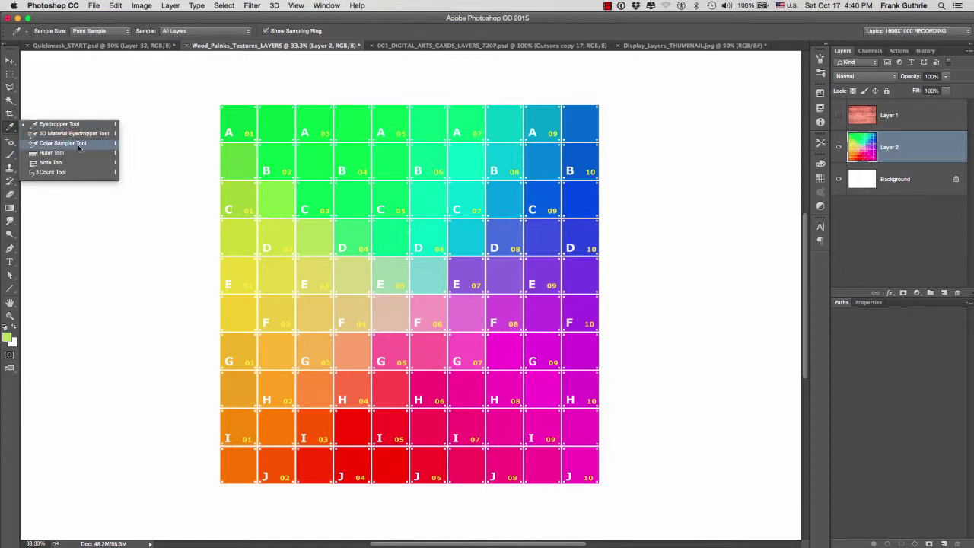
Sample the green of swatch A01 as the foreground color with the Eyedropper
click(62, 143)
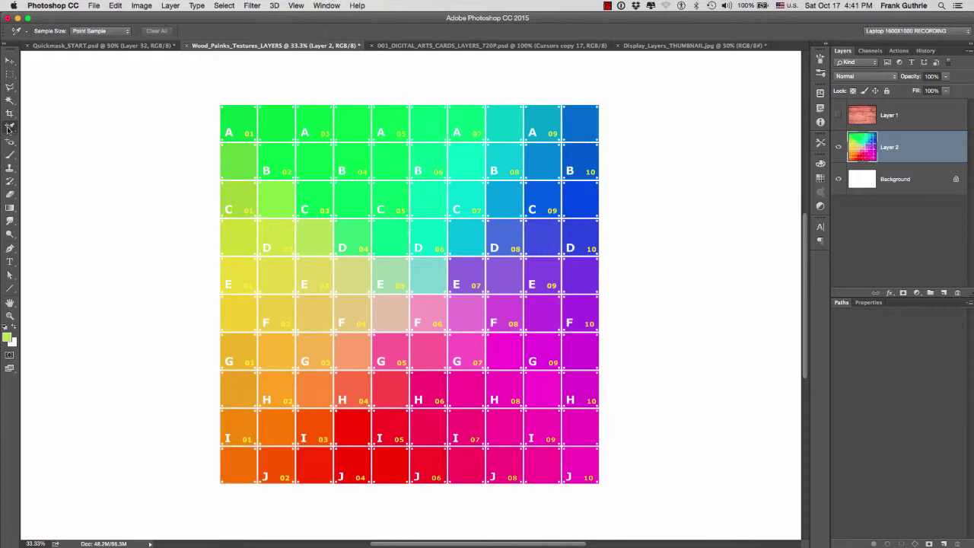
drag(8, 129, 36, 127)
click(47, 127)
click(10, 156)
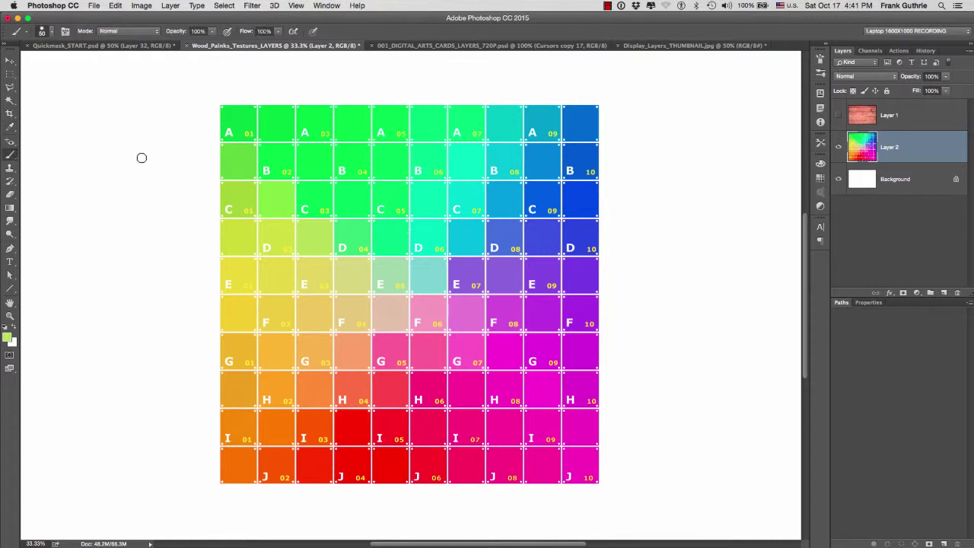
click(10, 128)
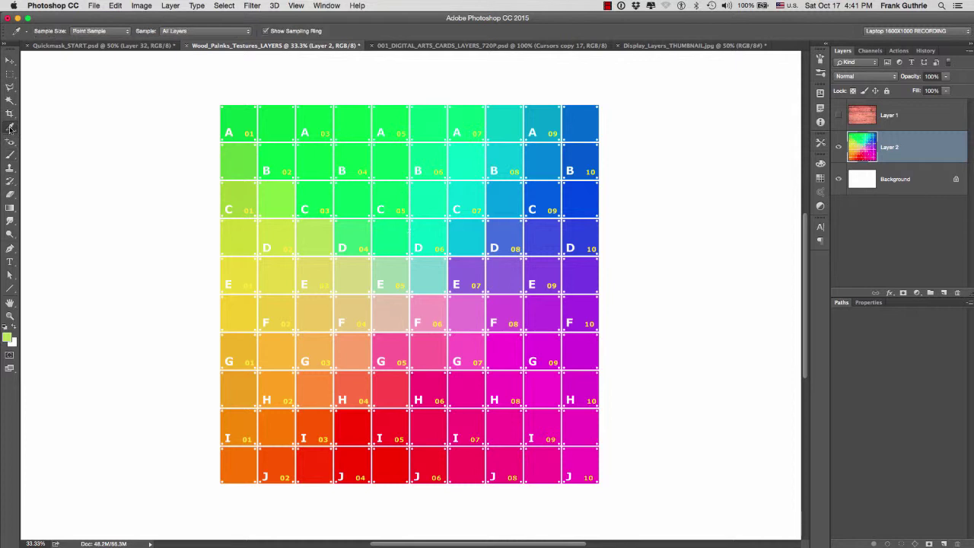
click(250, 112)
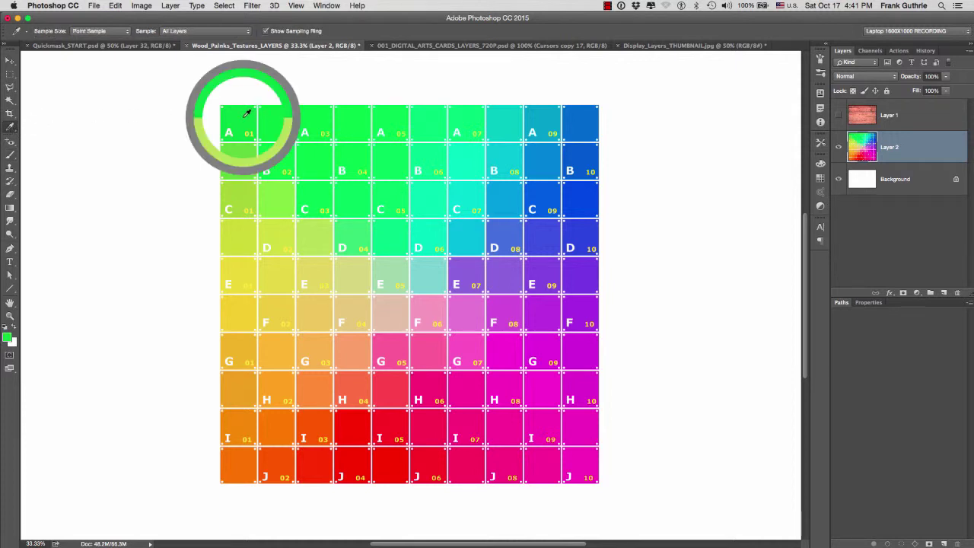
Brush vertical wavy strokes in the white area beside the grid, using colors sampled from swatches A01, C01 and B09
click(10, 156)
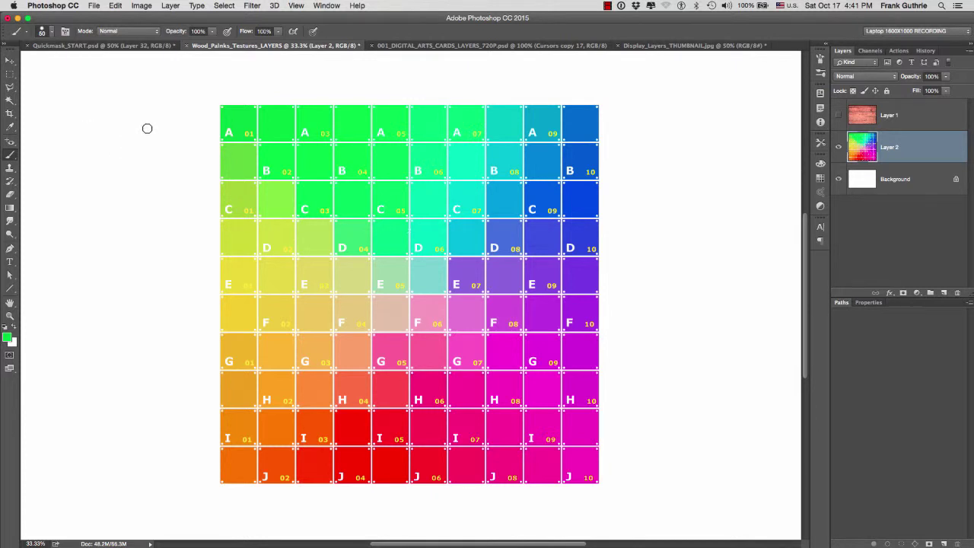
alt+click(235, 118)
mouse_move(158, 111)
mouse_down()
mouse_move(164, 146)
mouse_move(154, 162)
mouse_move(166, 171)
mouse_move(151, 185)
mouse_move(148, 230)
mouse_up()
alt+click(235, 193)
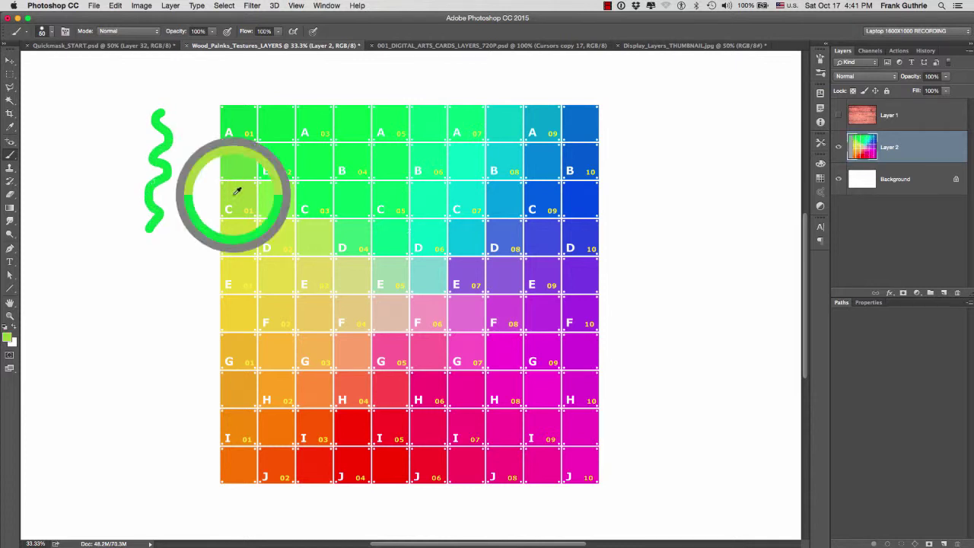
drag(187, 112, 177, 227)
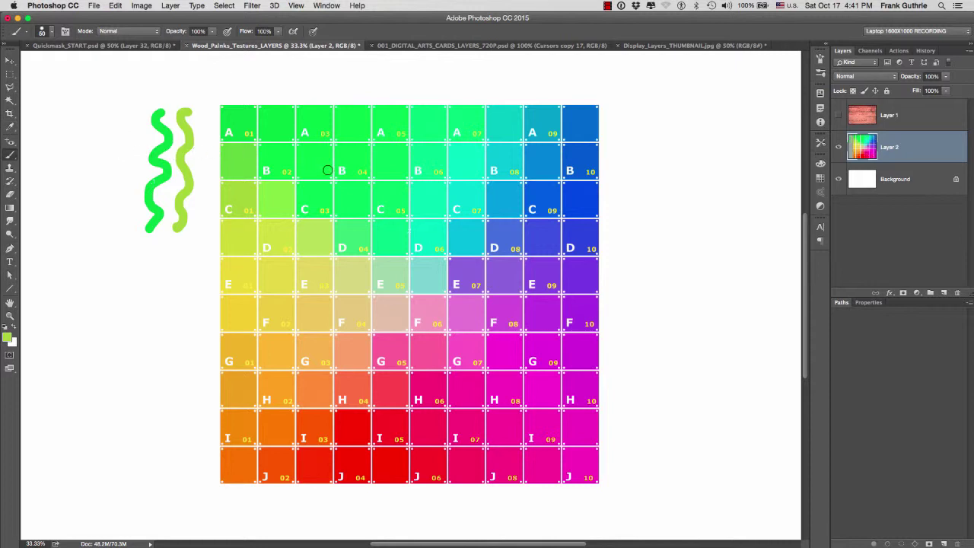
alt+click(544, 155)
mouse_move(137, 107)
mouse_down()
mouse_move(116, 124)
mouse_move(130, 171)
mouse_move(114, 218)
mouse_up()
Undo the three wavy brush strokes
key(ctrl+alt+z)
key(ctrl+alt+z)
key(ctrl+alt+z)
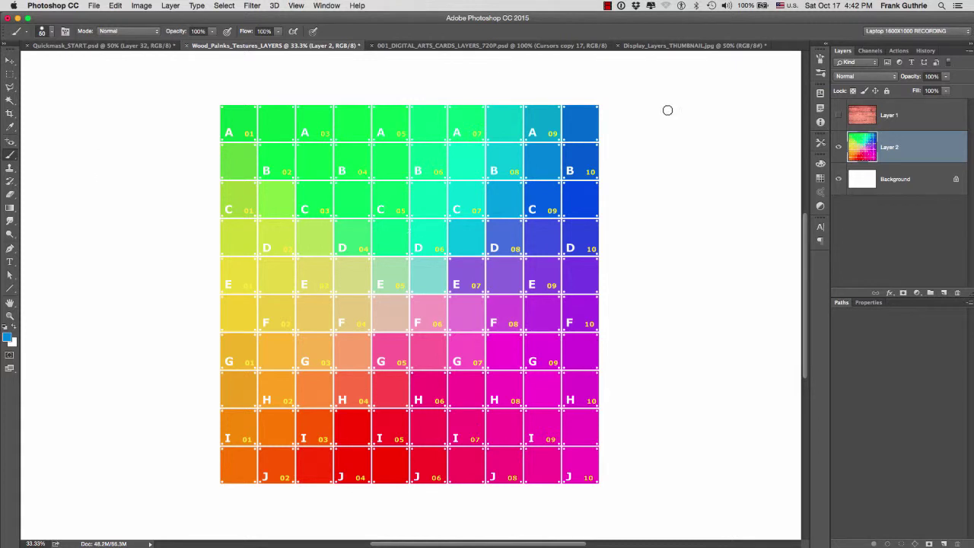
Open the Info panel and float it over the white canvas area beside column 01 of the color grid
click(821, 123)
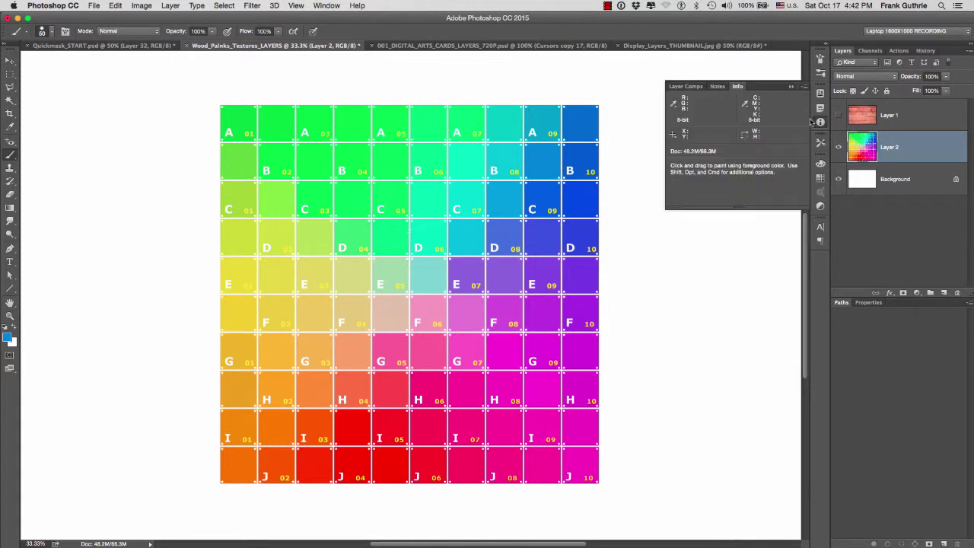
drag(738, 88, 56, 99)
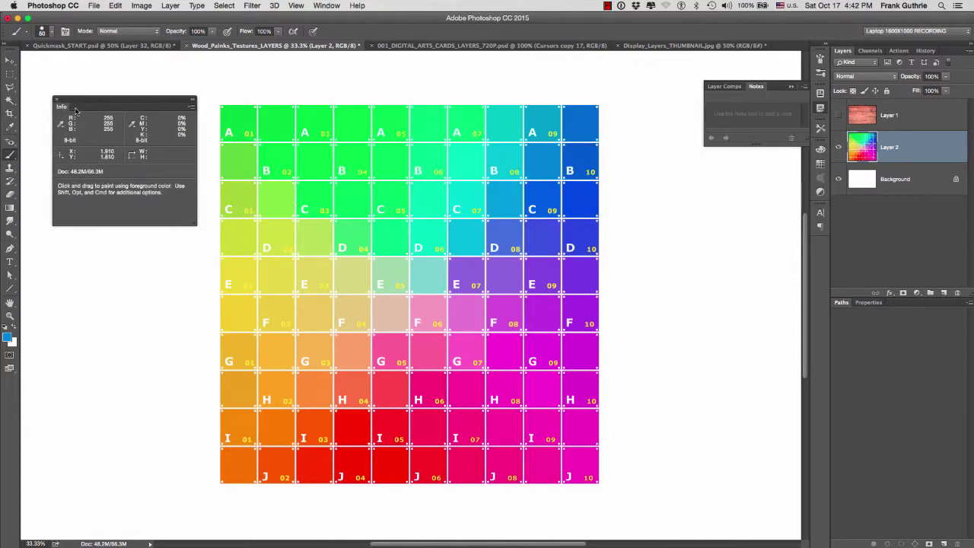
Use the Eyedropper to sample foreground colors from swatches A03, J03 and C06, ending at the green start of row B
click(9, 128)
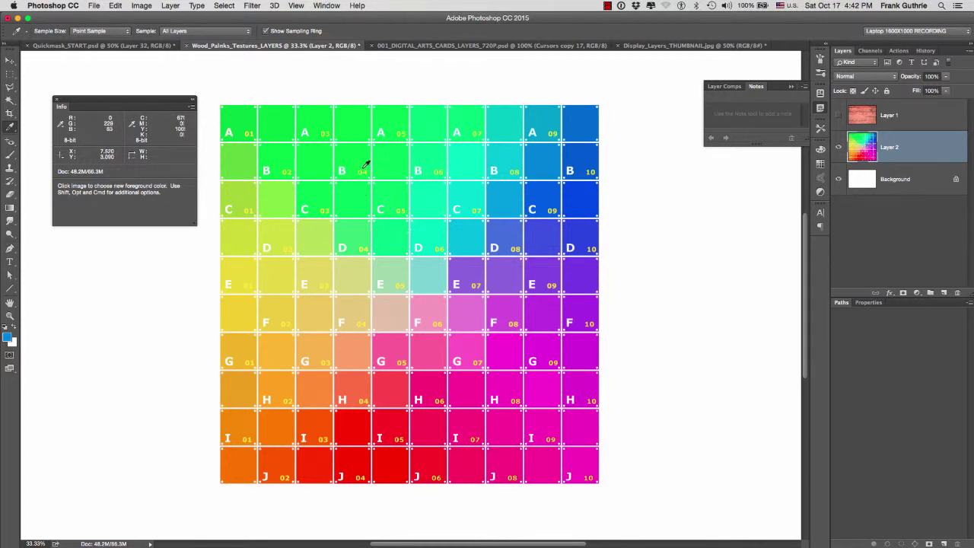
click(317, 119)
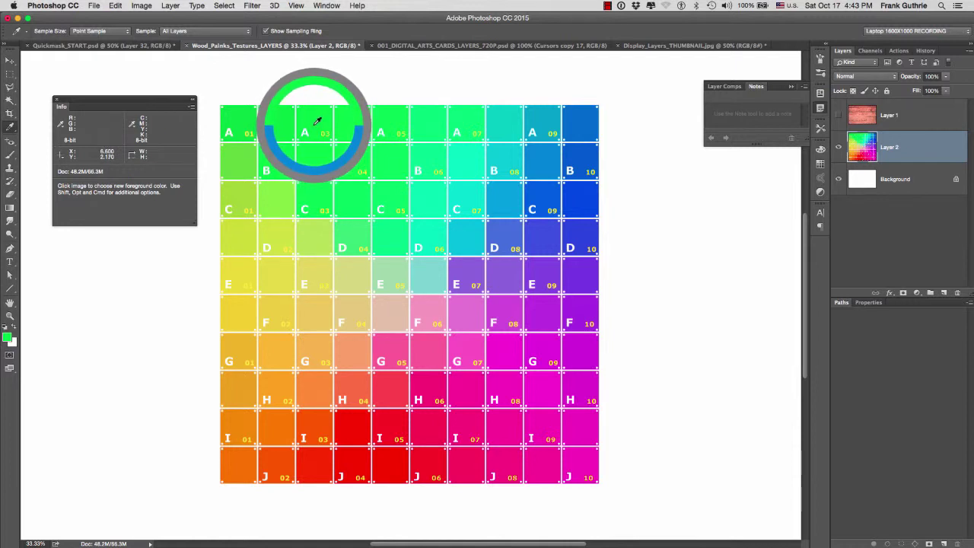
drag(317, 122, 317, 122)
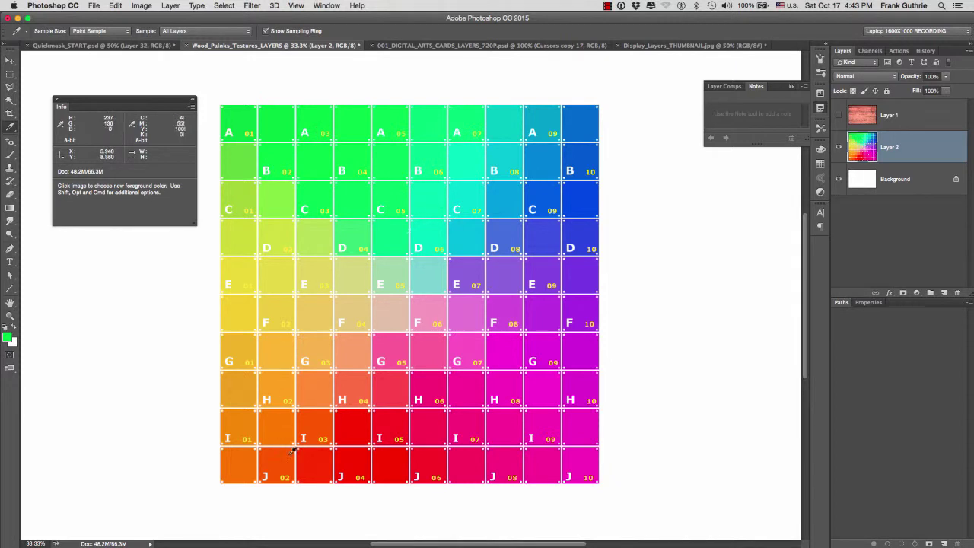
click(315, 461)
click(430, 195)
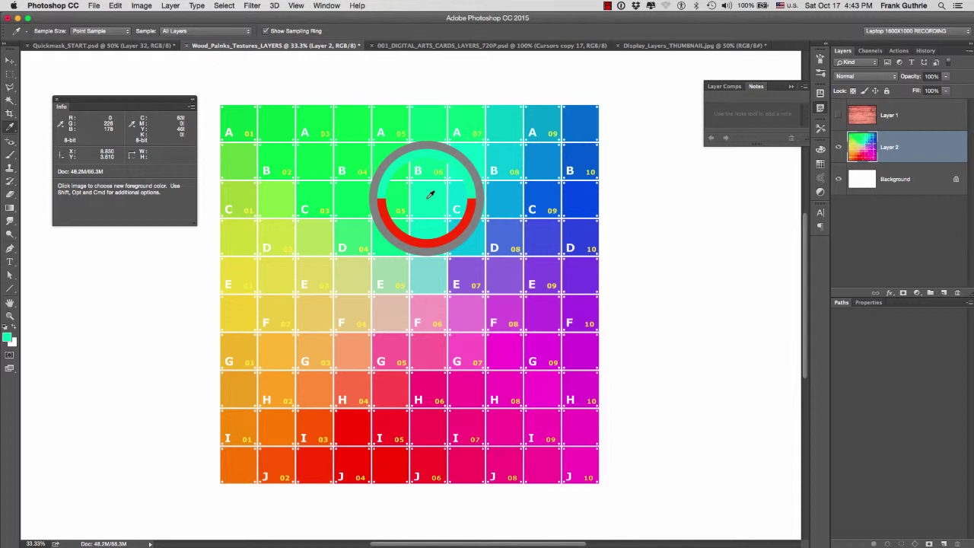
drag(431, 195, 263, 158)
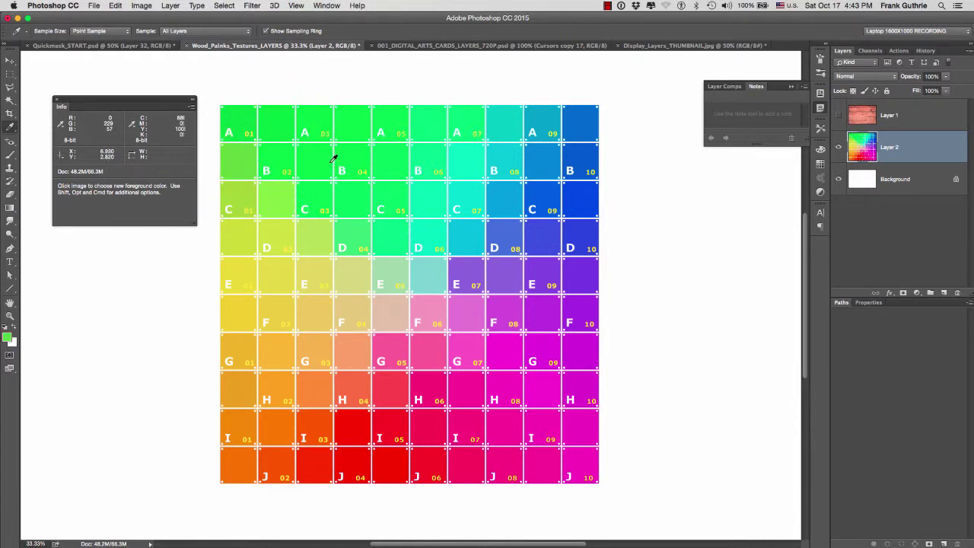
Sample foreground colors from swatches B03 through C03, C06 and B07, finishing with the light green of D03
drag(310, 161, 316, 194)
click(428, 194)
click(474, 160)
click(322, 228)
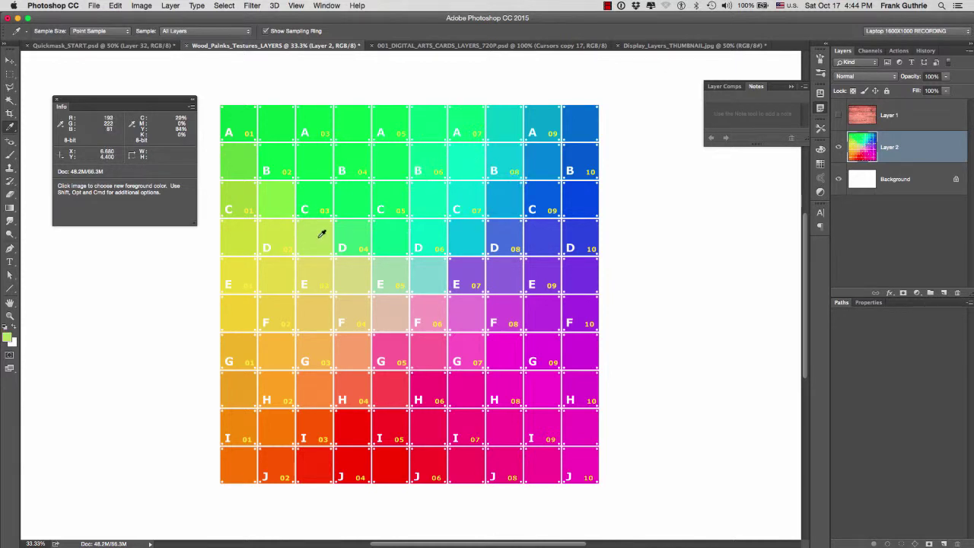
Place Color Sampler points on swatches C02, E04, F05, E06 and B07
click(11, 128)
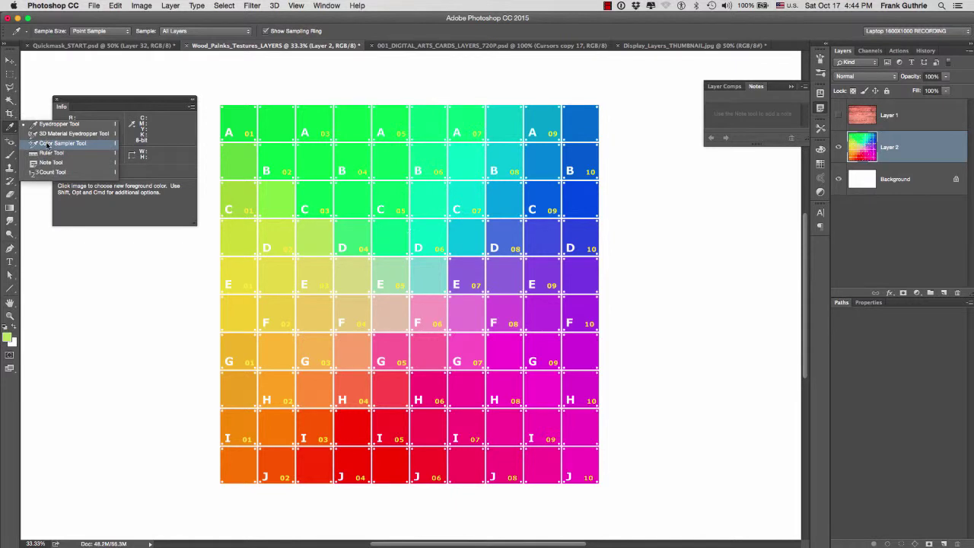
click(47, 144)
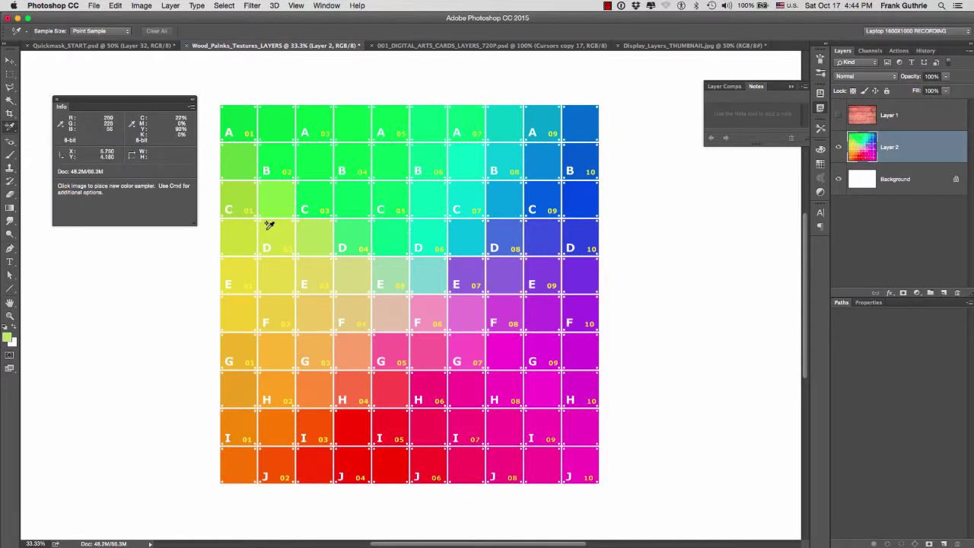
click(275, 201)
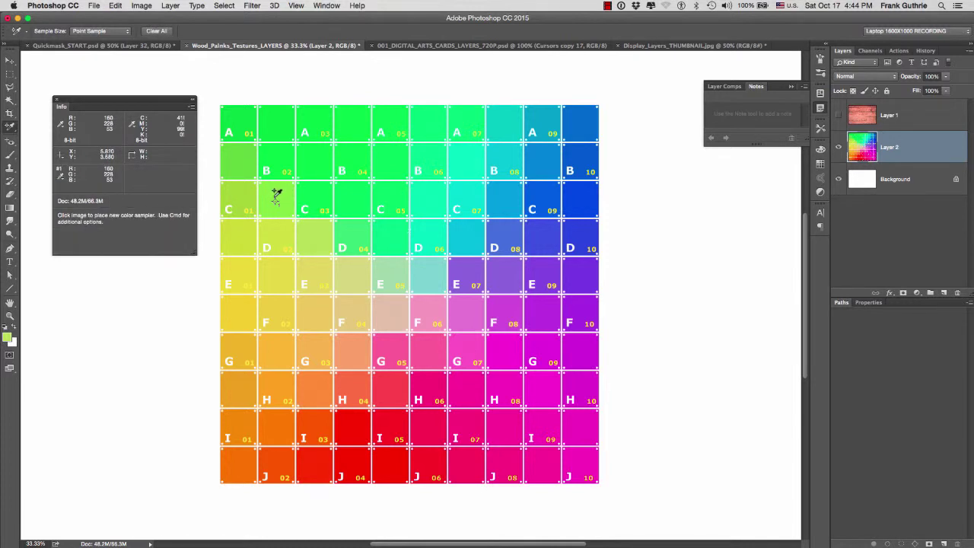
click(350, 279)
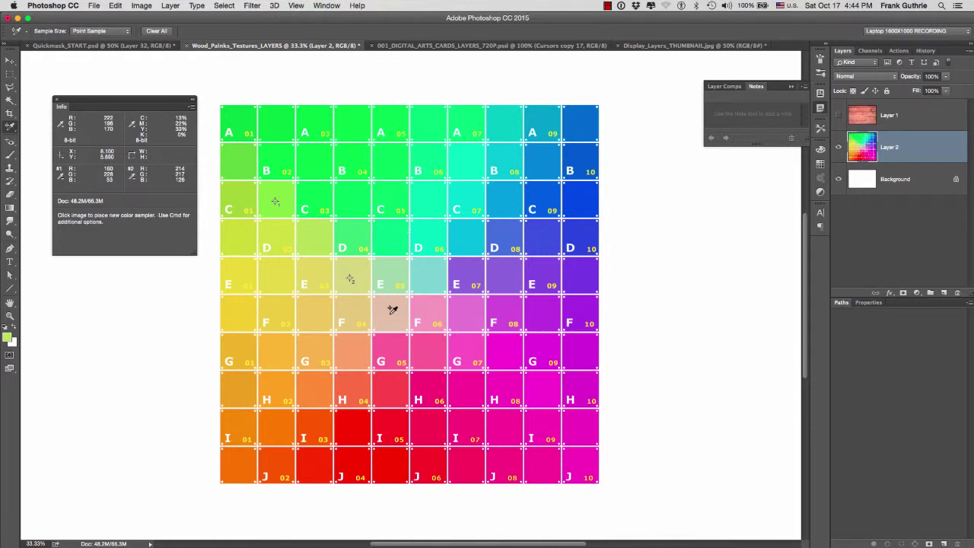
click(390, 315)
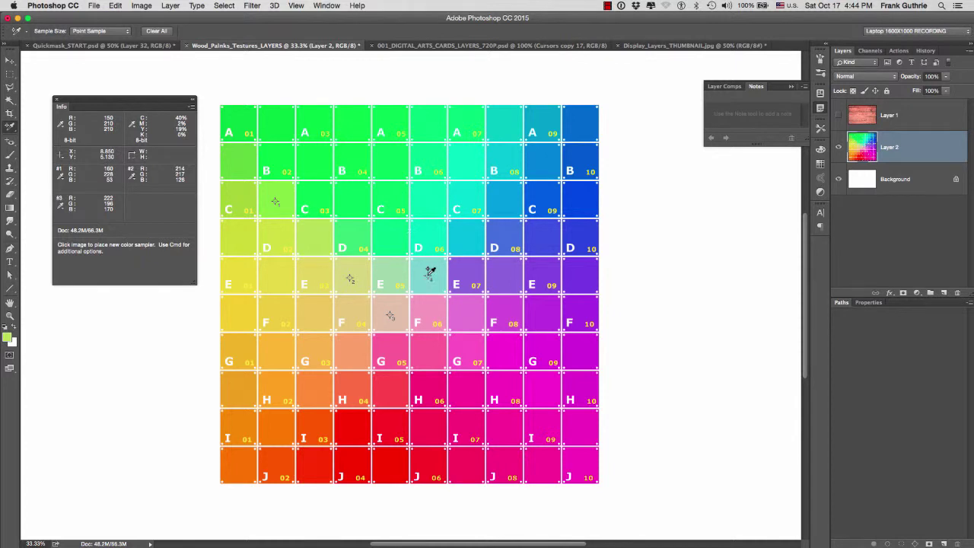
click(428, 275)
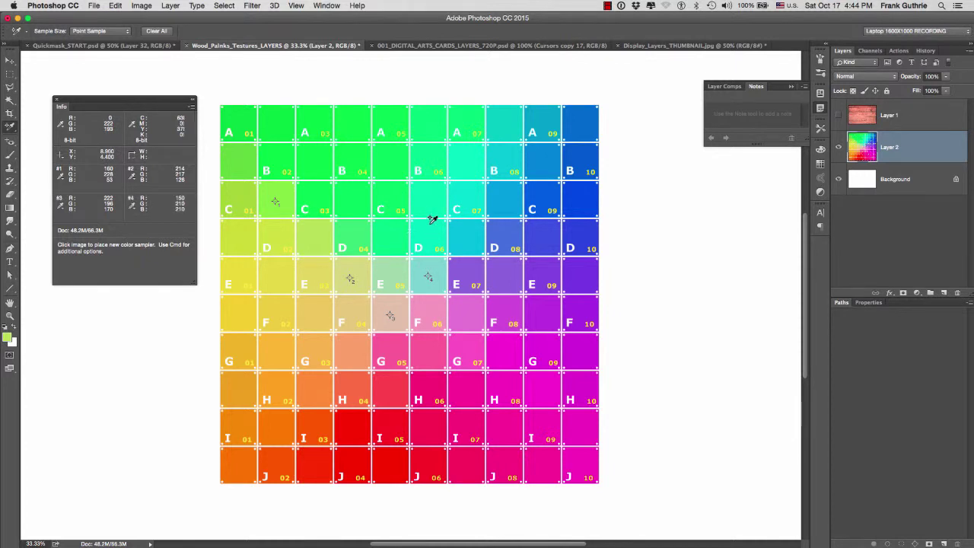
click(466, 167)
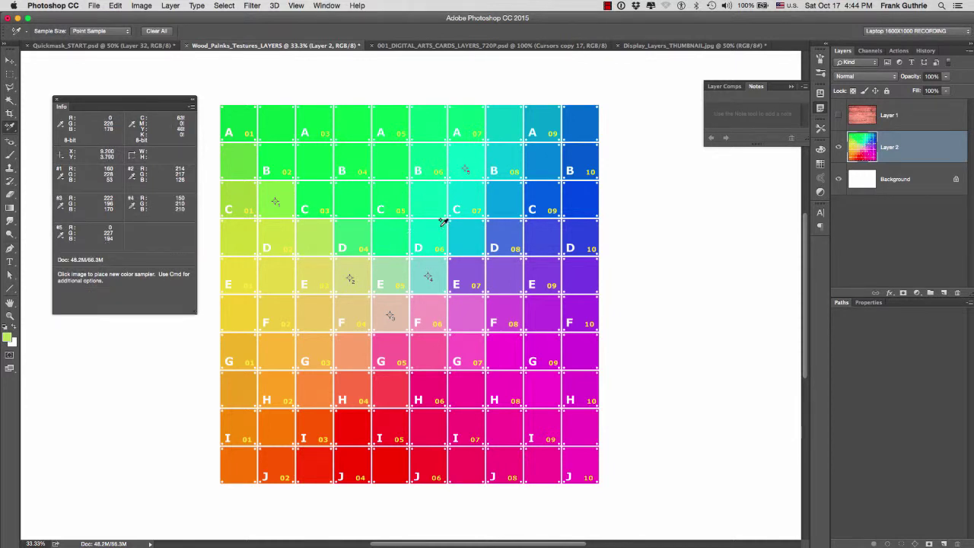
Add color sampler points on swatches F06, F04, D09, A08 and A06, and try to place one more on B05
click(431, 313)
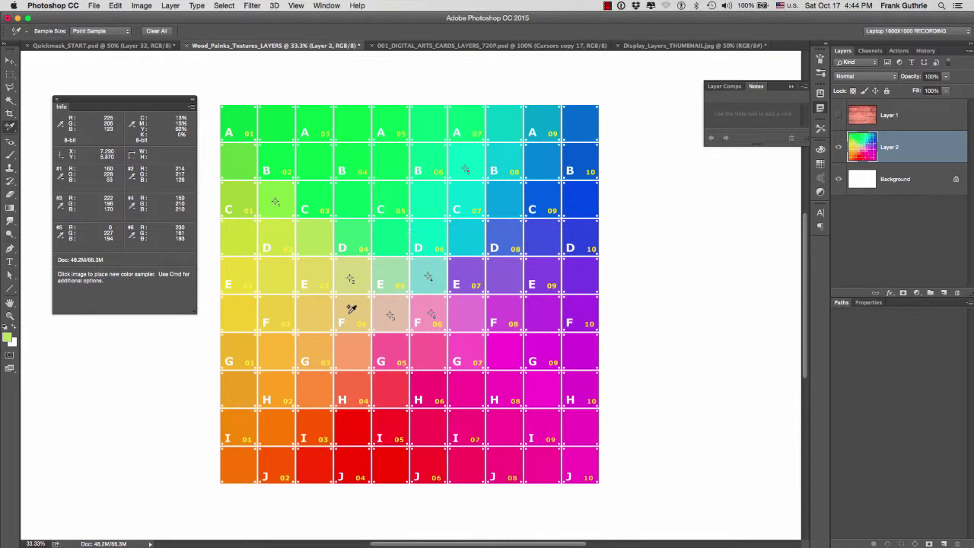
click(350, 314)
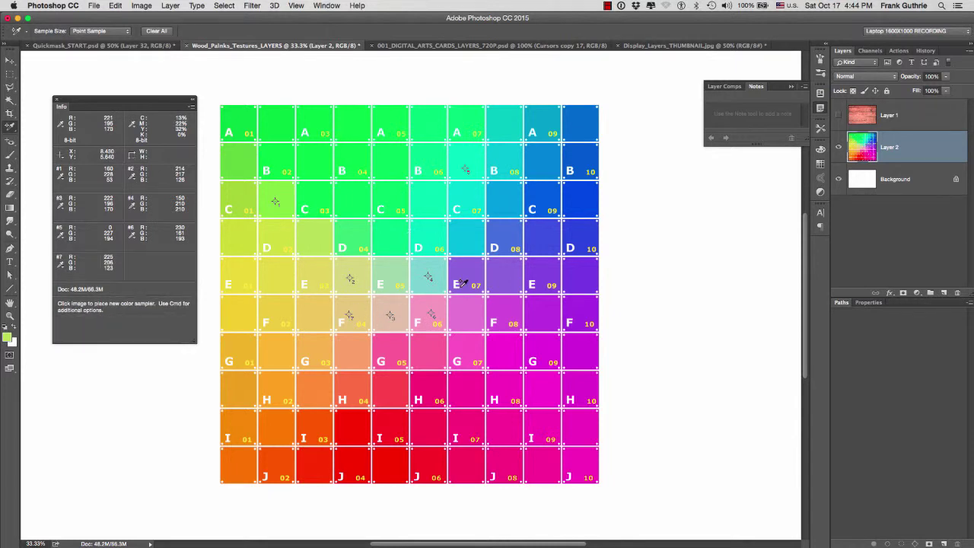
click(543, 239)
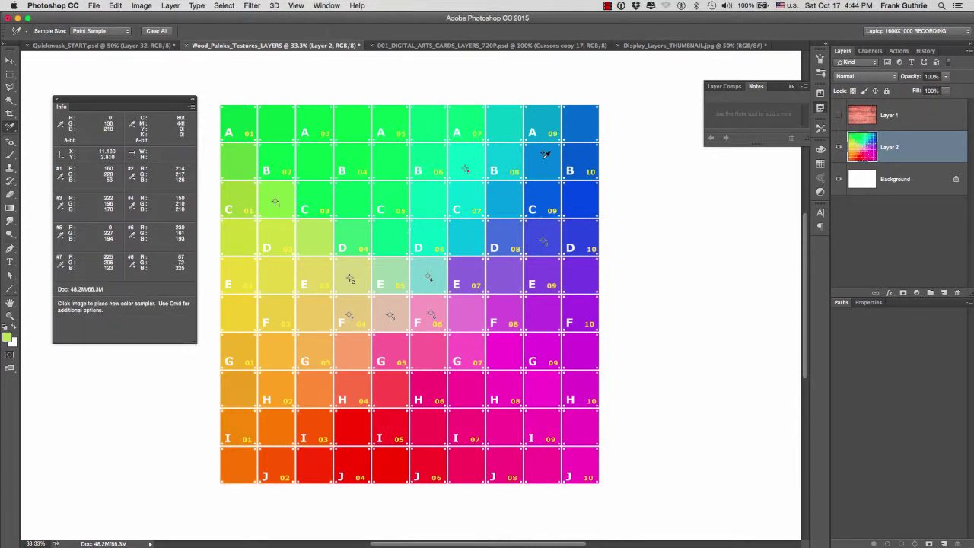
click(510, 120)
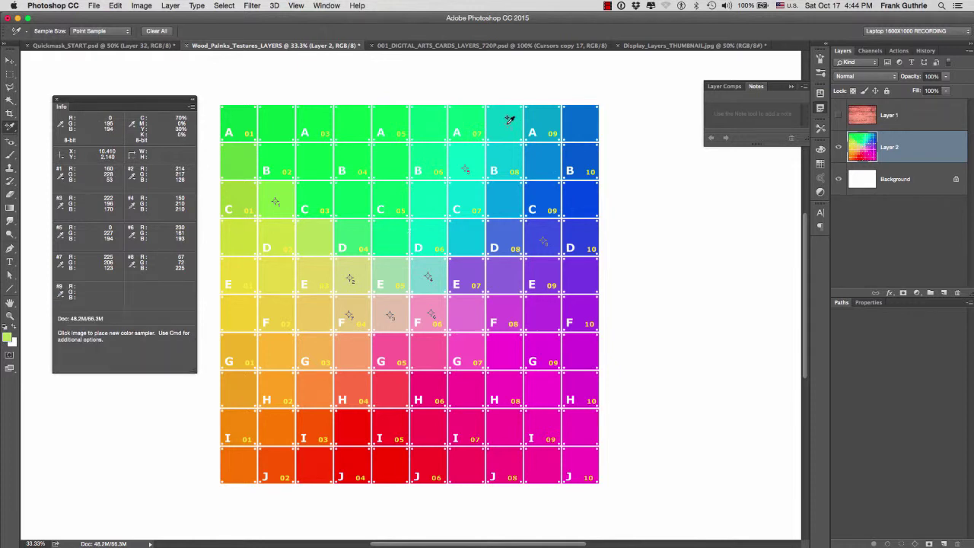
click(428, 127)
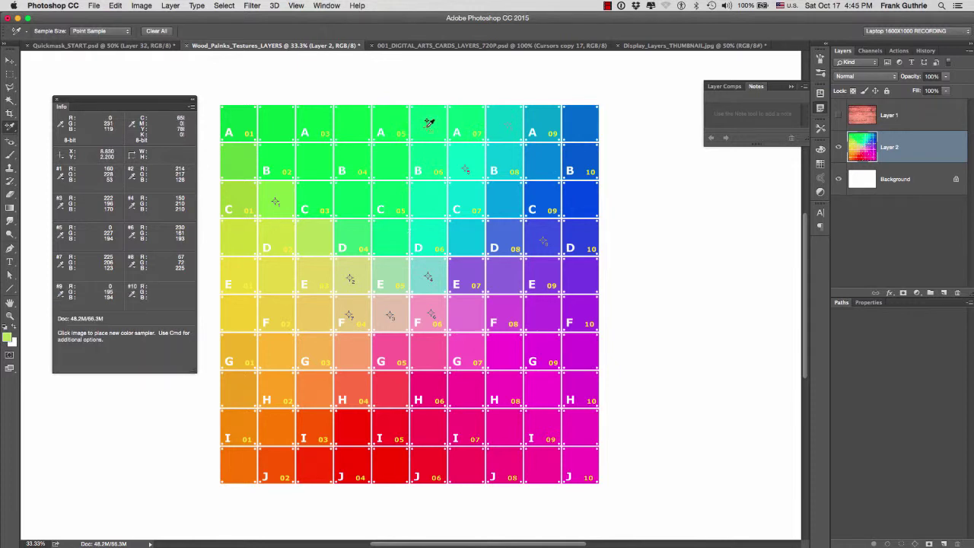
click(389, 162)
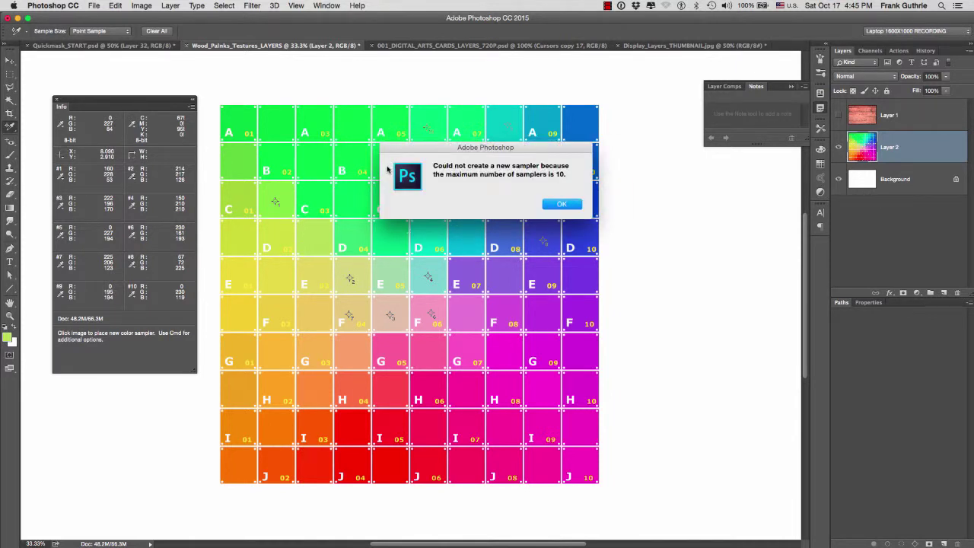
click(560, 204)
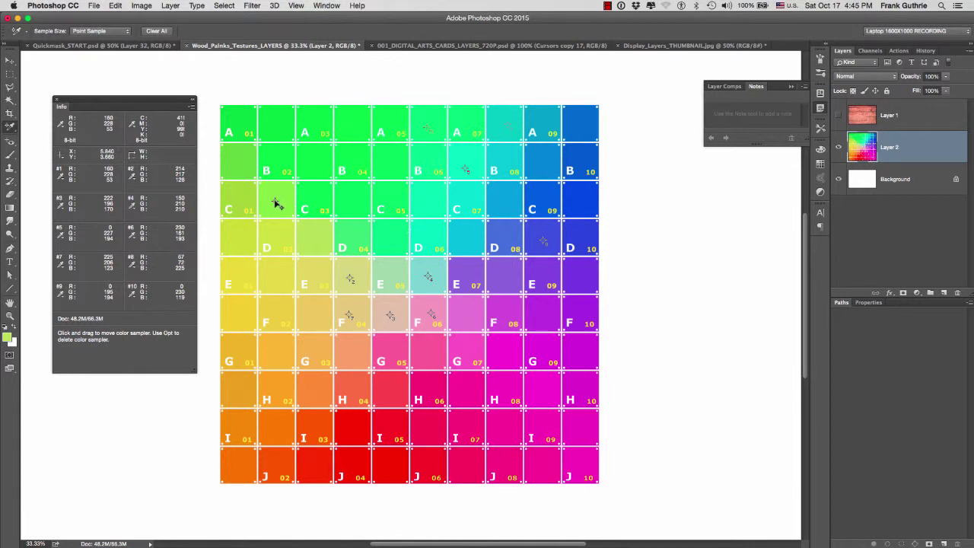
Move the color sampler point from swatch C02 to E01 and delete it there
drag(277, 204, 242, 272)
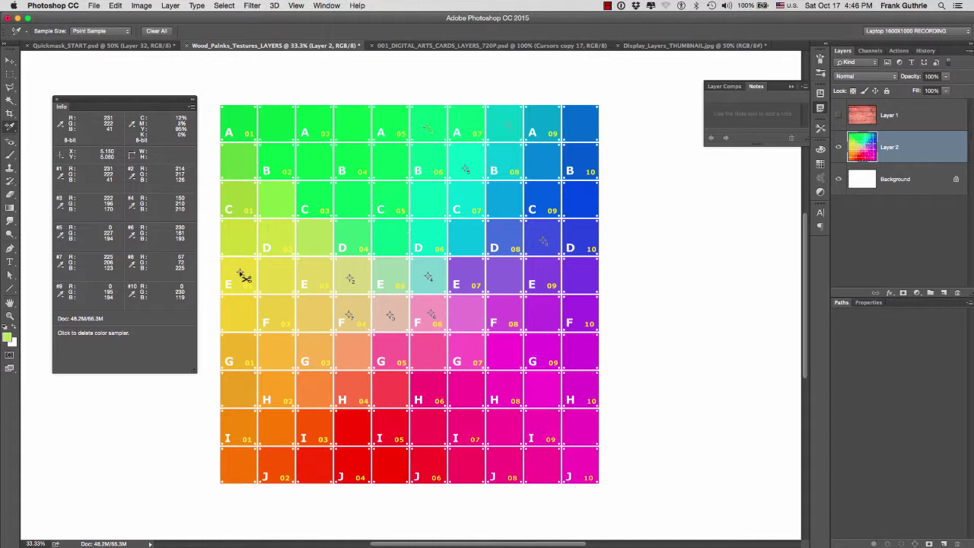
alt+click(244, 278)
right_click(10, 128)
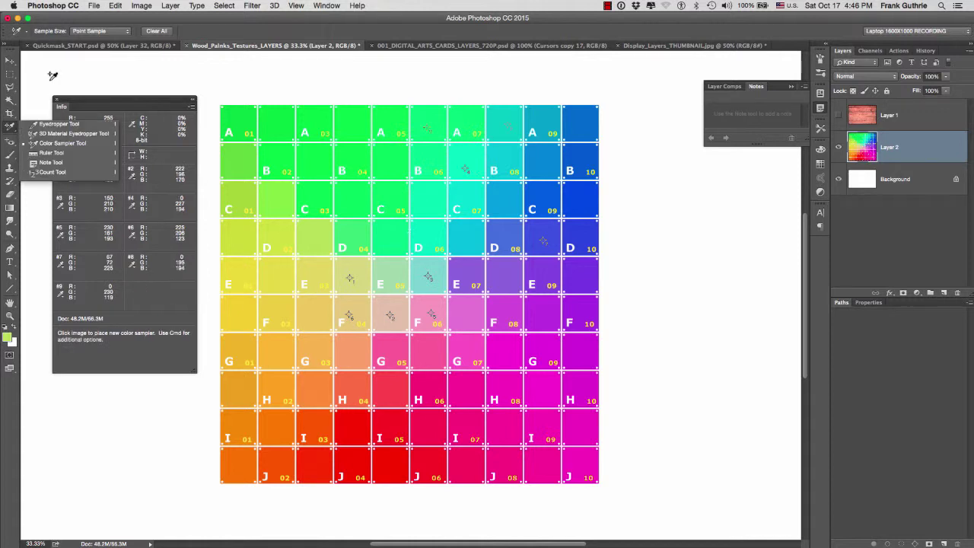
click(53, 76)
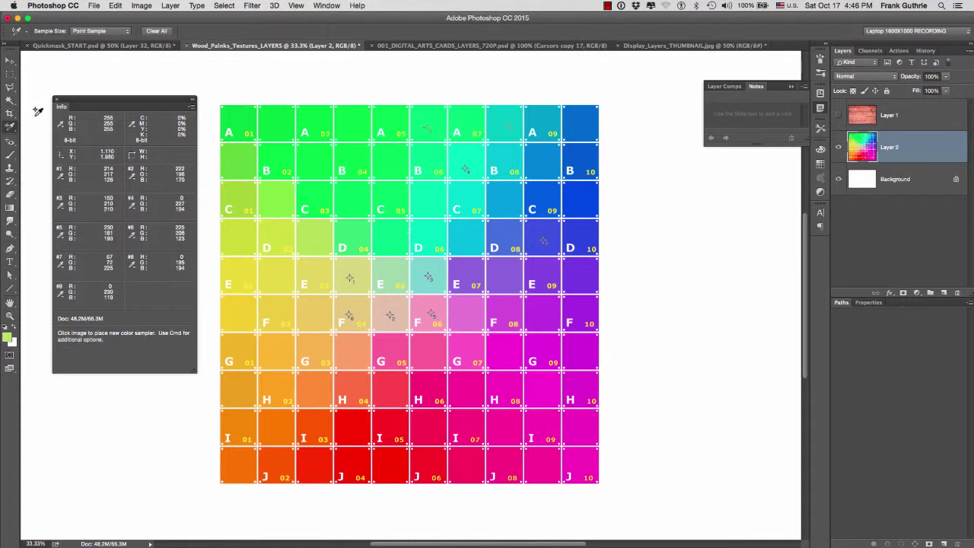